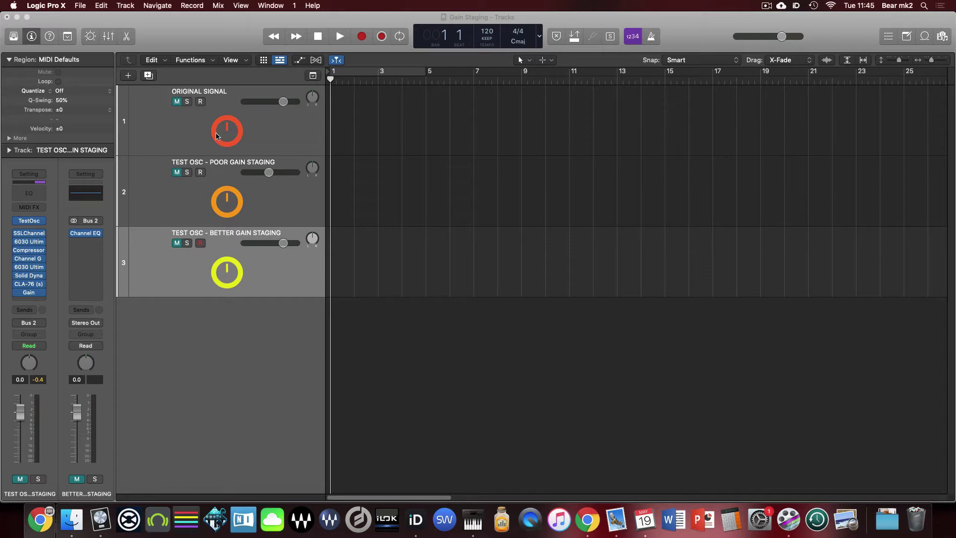
# - Show the Original Signal track's channel strip in the inspector and reset its peak readouts
pyautogui.click(216, 136)
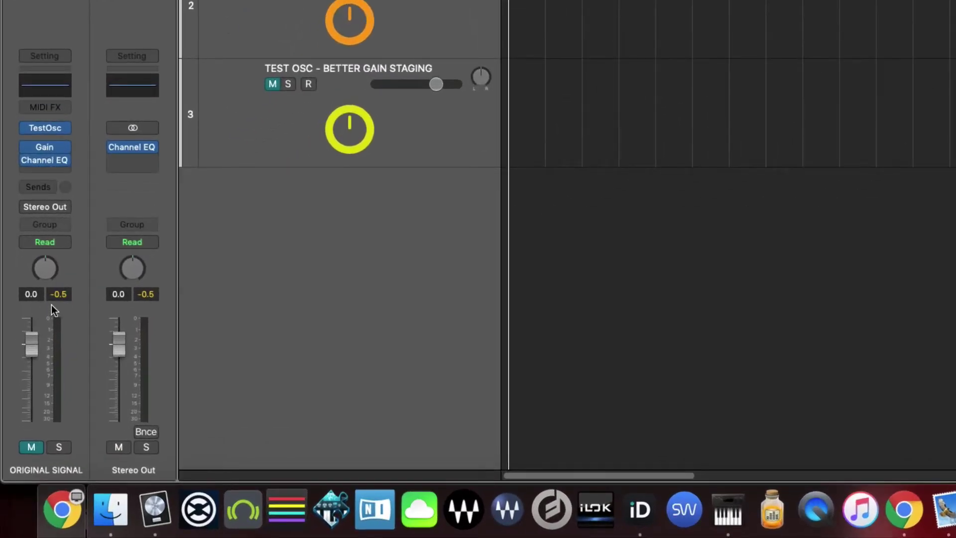
pyautogui.click(62, 291)
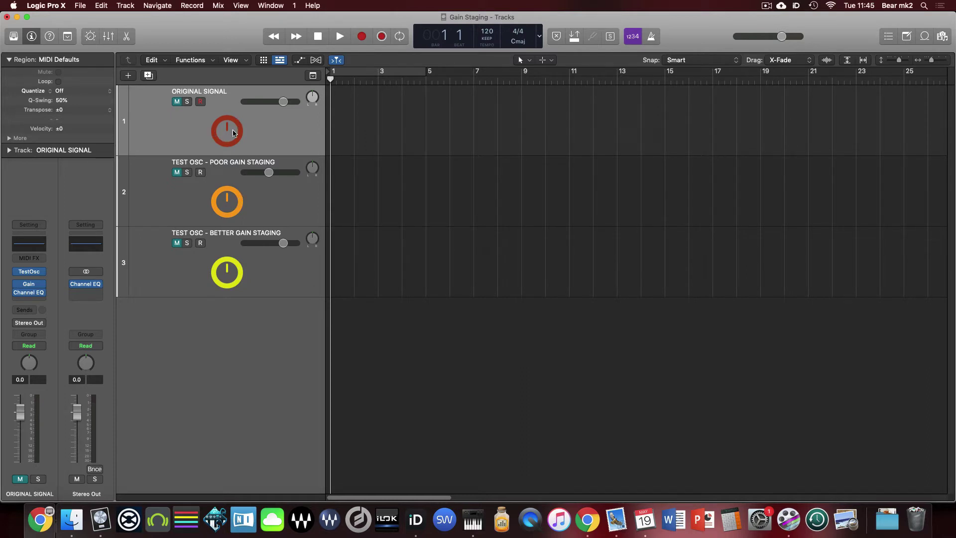
# - Unmute and re-mute Original Signal to hear its 1000 Hz tone, then close the Test Oscillator
pyautogui.click(177, 102)
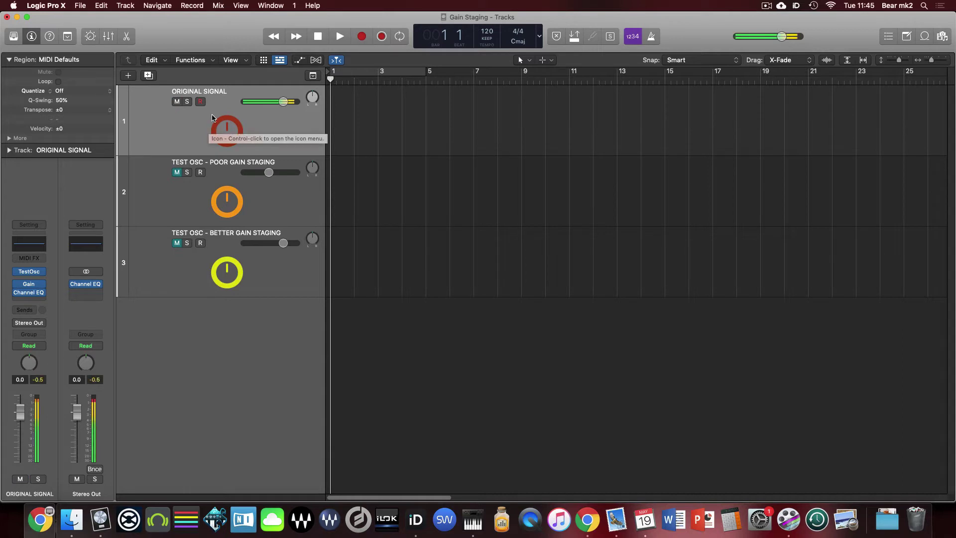
pyautogui.click(177, 102)
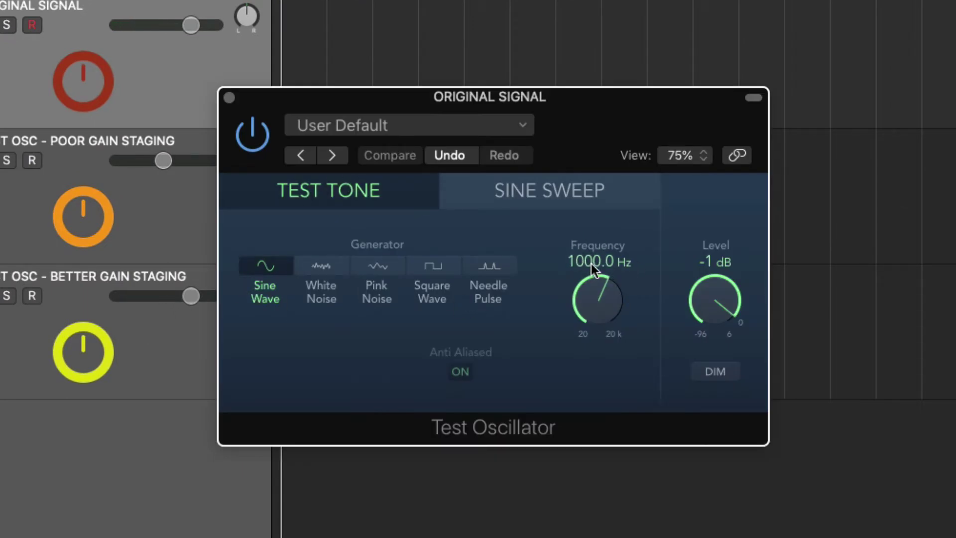
pyautogui.click(229, 97)
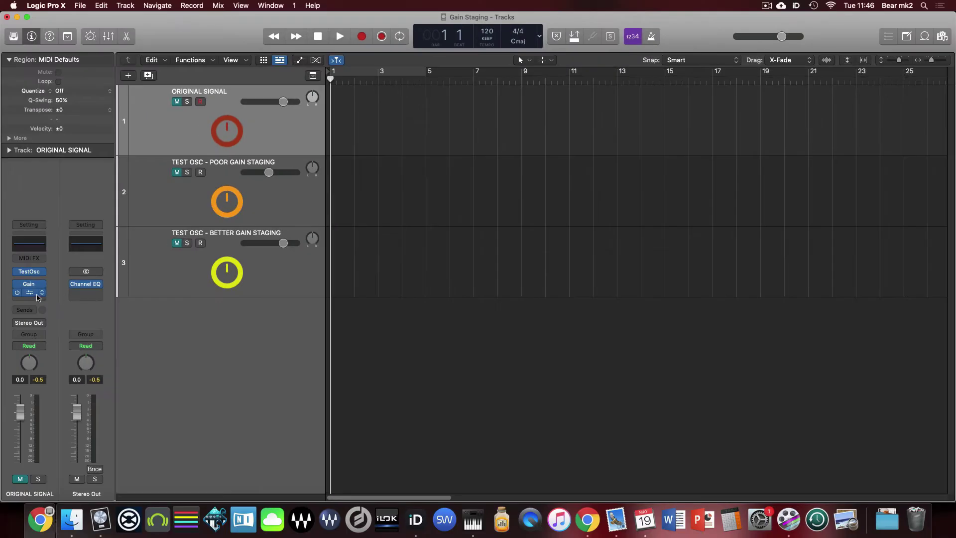
# - View the Original Signal EQ analyzer at 40–100 dB, close it, and select Poor Gain Staging
pyautogui.click(29, 244)
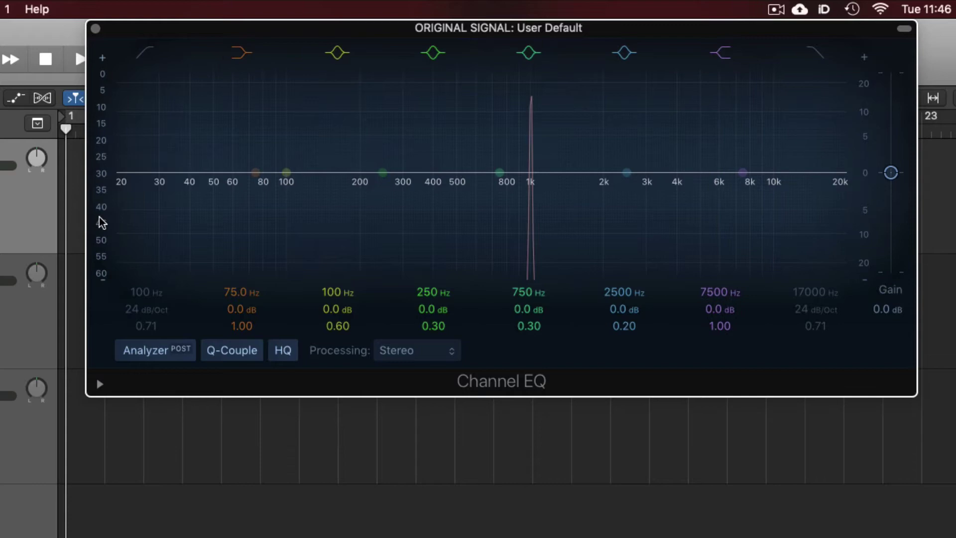
pyautogui.moveTo(98, 219); pyautogui.dragTo(96, 78)
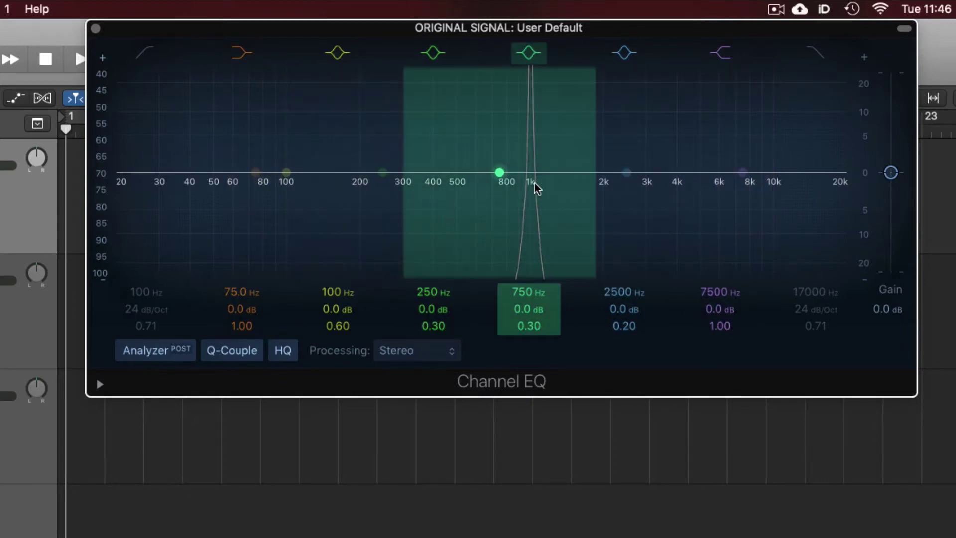
pyautogui.moveTo(107, 143); pyautogui.dragTo(104, 209)
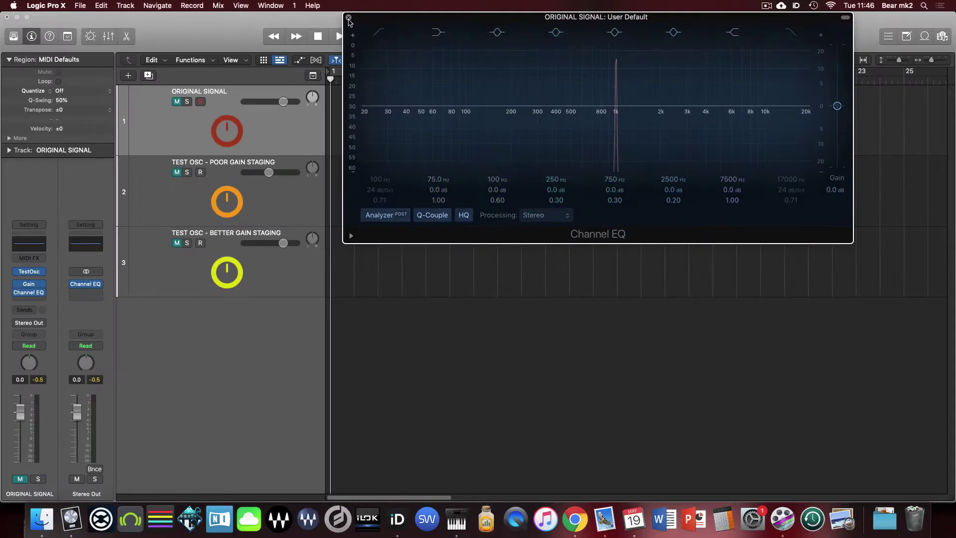
pyautogui.click(348, 18)
pyautogui.click(222, 189)
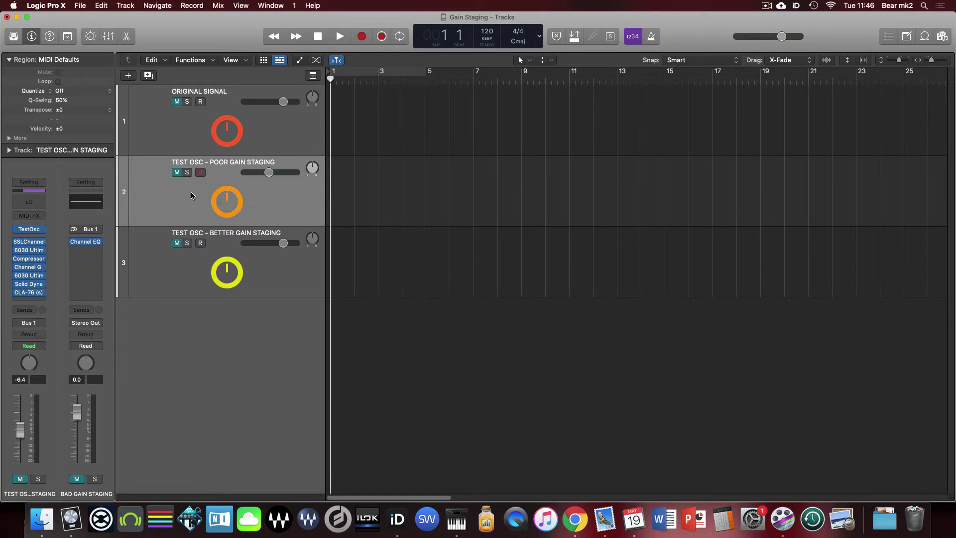
# - Open the SSL channel plug-in, move its window higher, and set its gain meter to INPUT
pyautogui.moveTo(41, 285)
pyautogui.moveTo(31, 252)
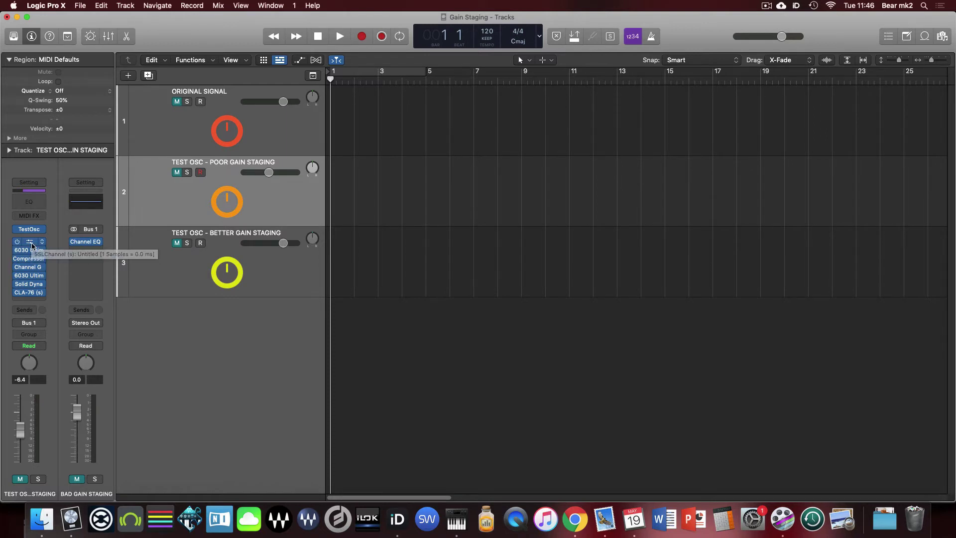
pyautogui.click(30, 242)
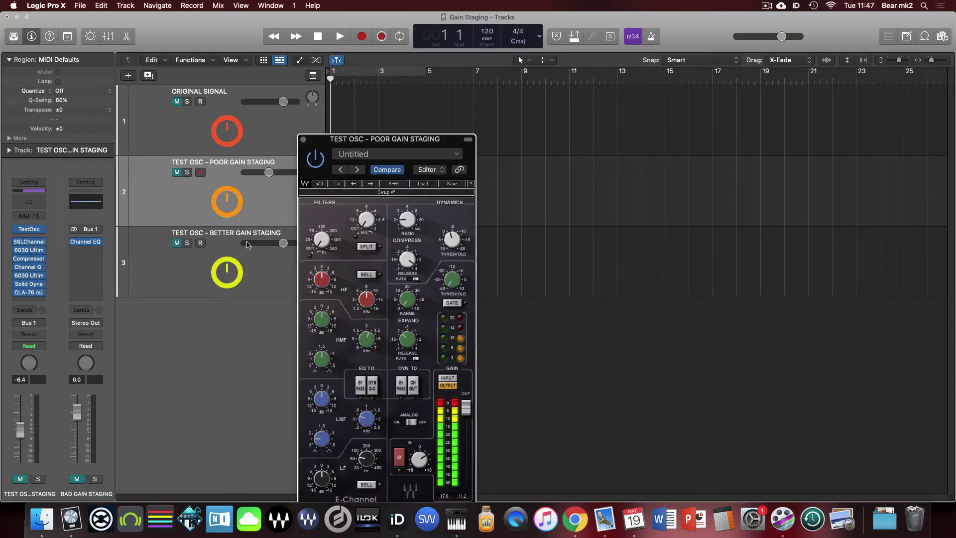
pyautogui.moveTo(388, 139); pyautogui.dragTo(437, 79)
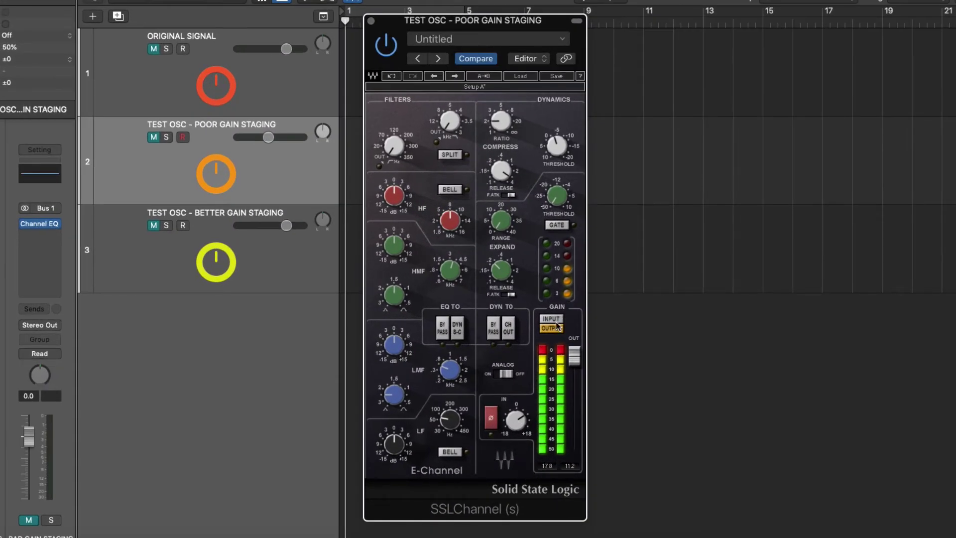
pyautogui.click(555, 325)
# - Review and close the 6030, Compressor, Channel G, Solid Dynamics and CLA-76 windows, then unmute the track
pyautogui.click(371, 21)
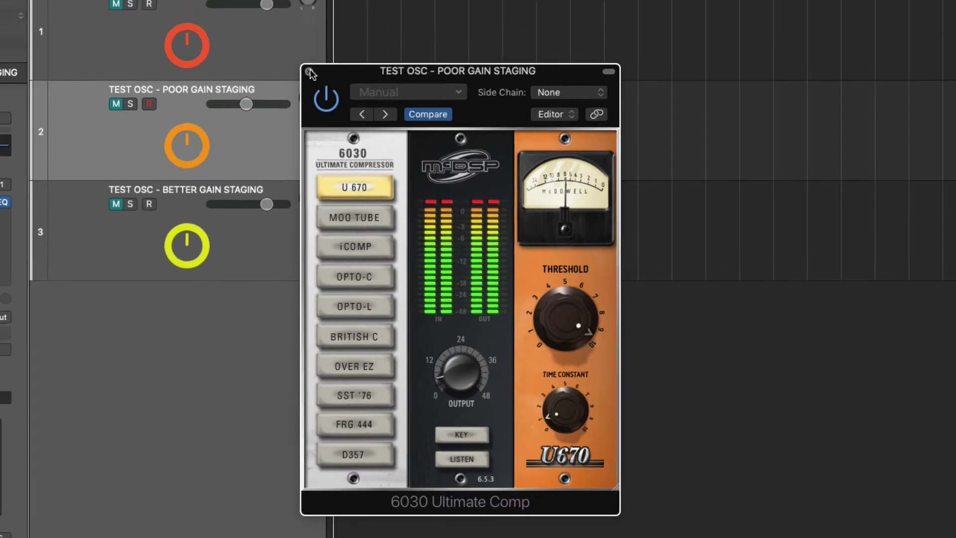
pyautogui.click(338, 48)
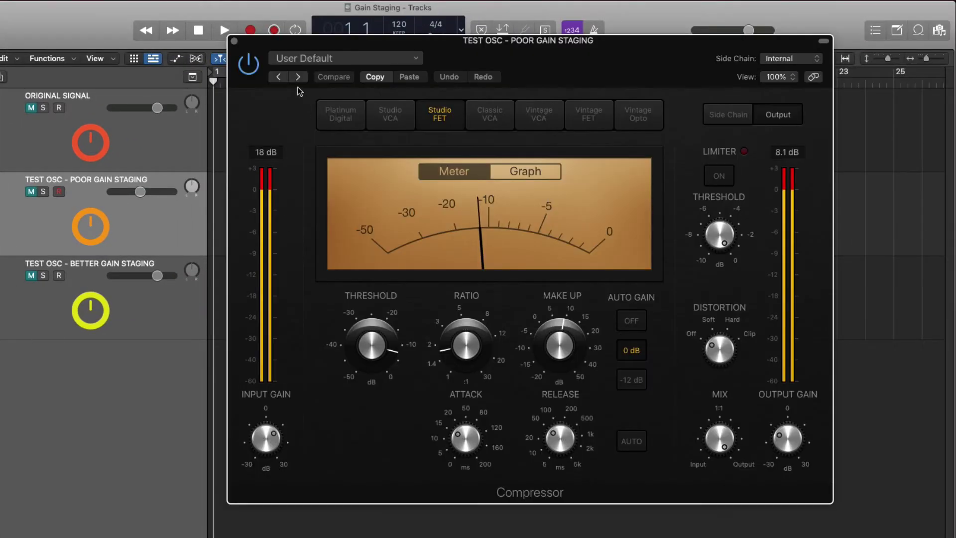
pyautogui.click(234, 41)
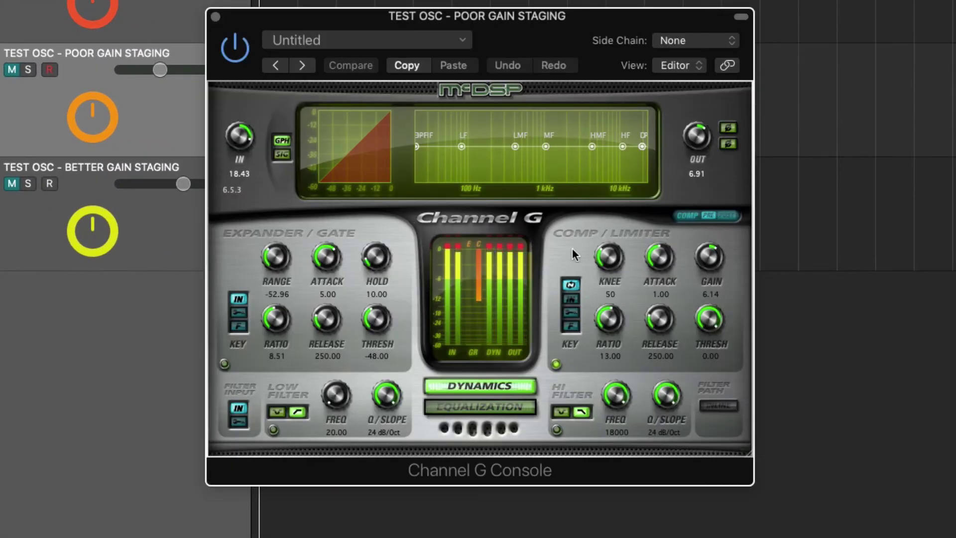
pyautogui.click(215, 17)
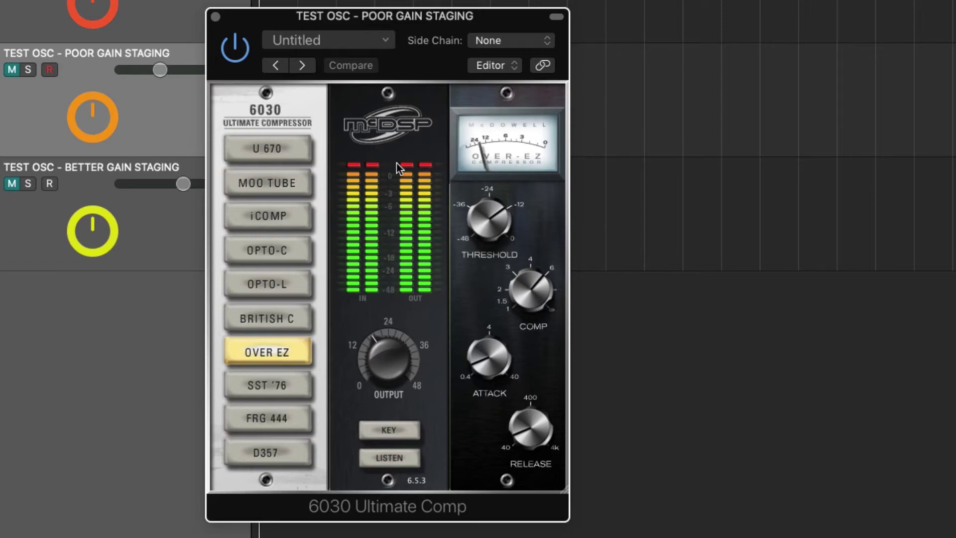
pyautogui.click(215, 16)
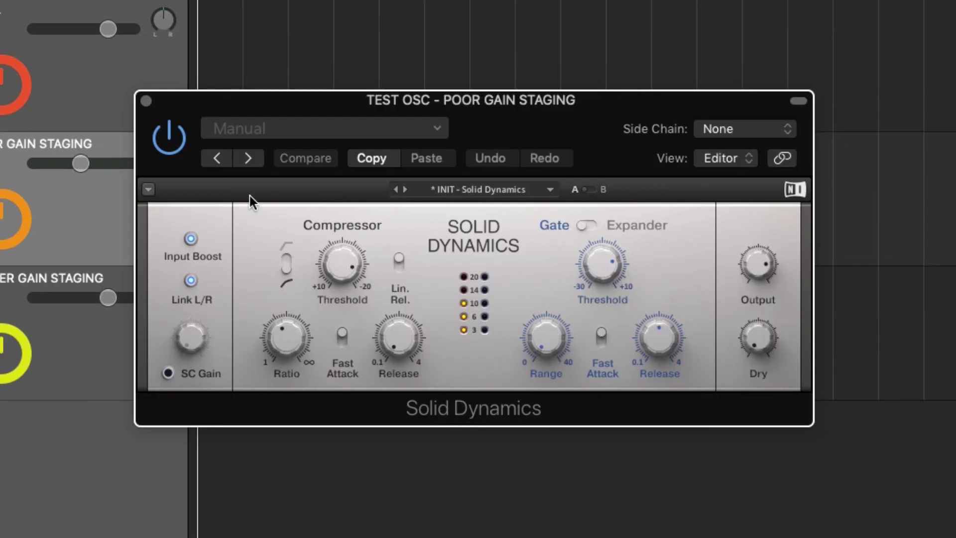
pyautogui.click(145, 101)
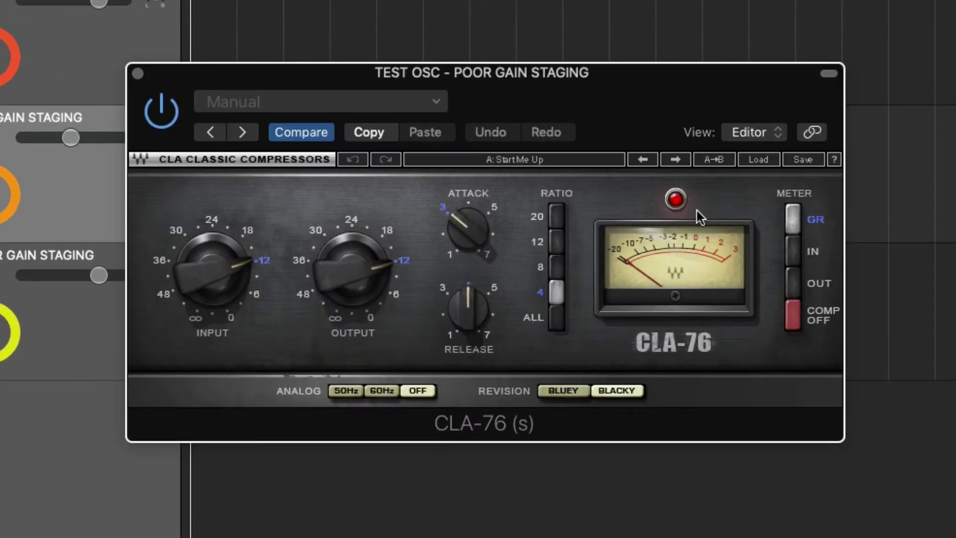
pyautogui.click(139, 74)
pyautogui.click(21, 480)
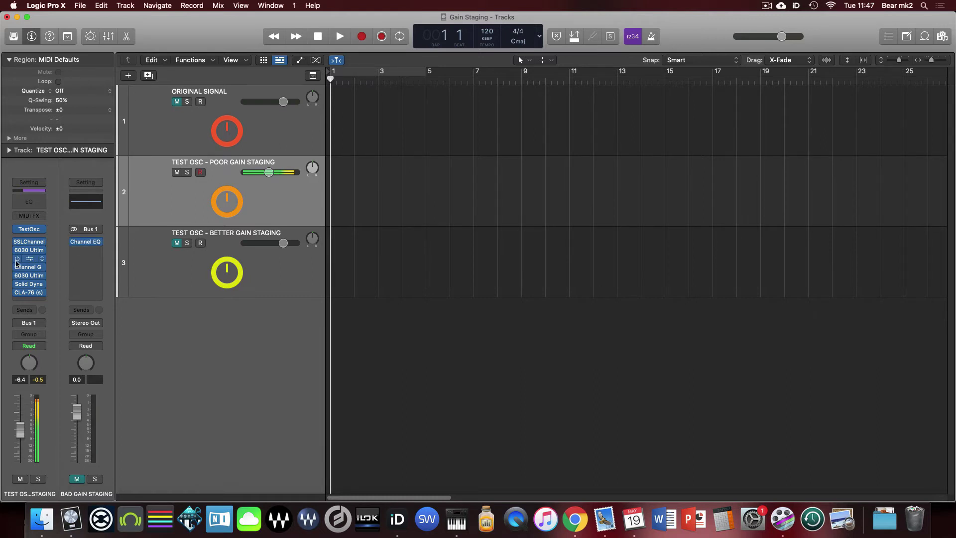
pyautogui.moveTo(90, 244)
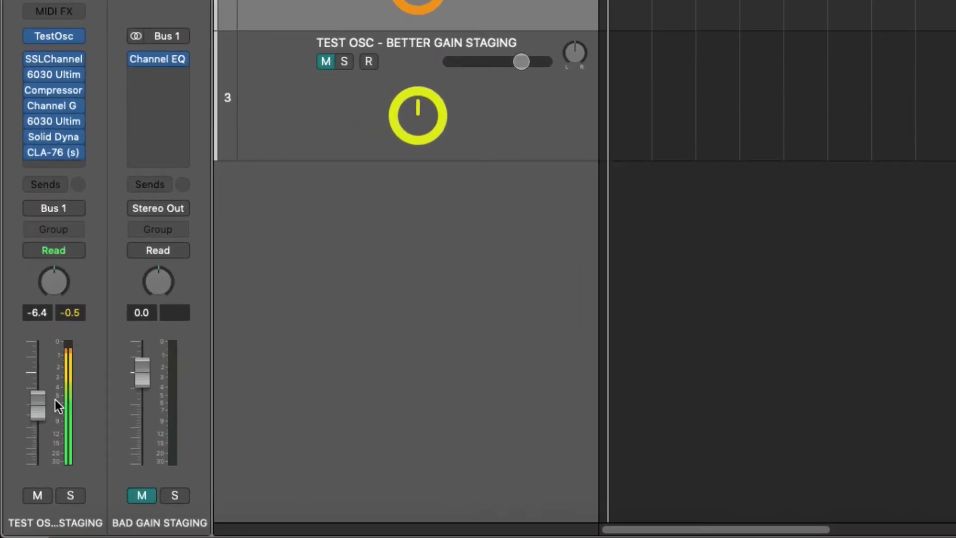
pyautogui.keyDown('alt'); pyautogui.click(37, 407); pyautogui.keyUp('alt')
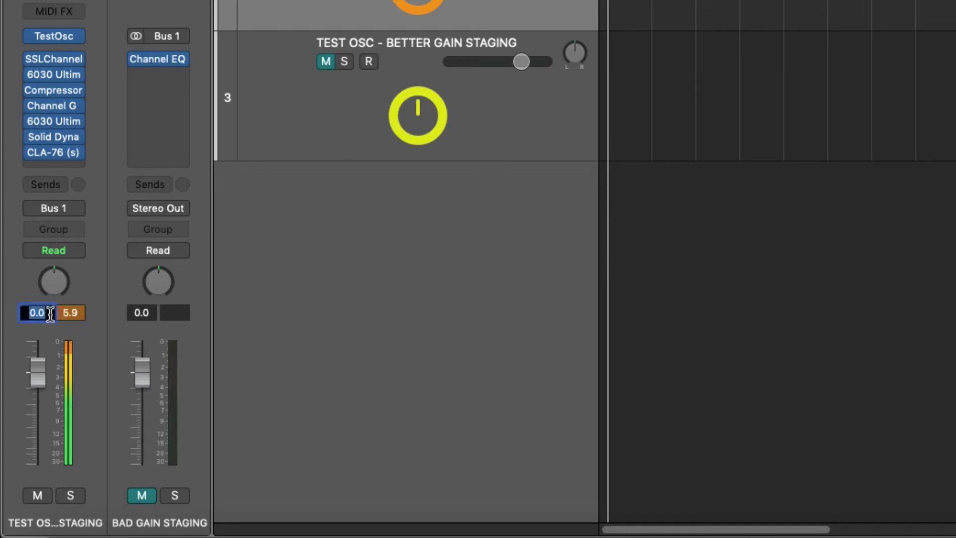
pyautogui.write('-6.4')
pyautogui.press('Return')
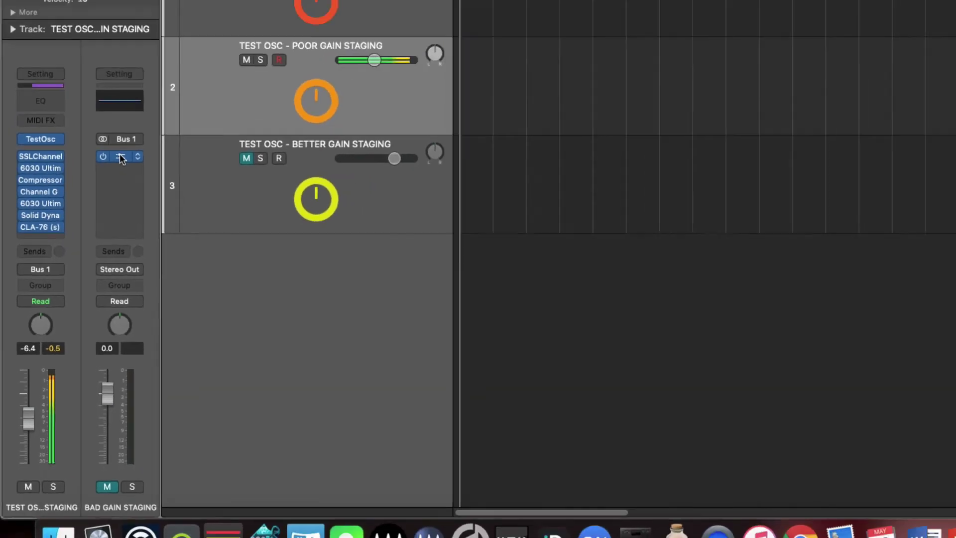
# - Open the Bad Gain Staging analyzer, then the Original Signal analyzer EQ, arranging both windows
pyautogui.click(121, 157)
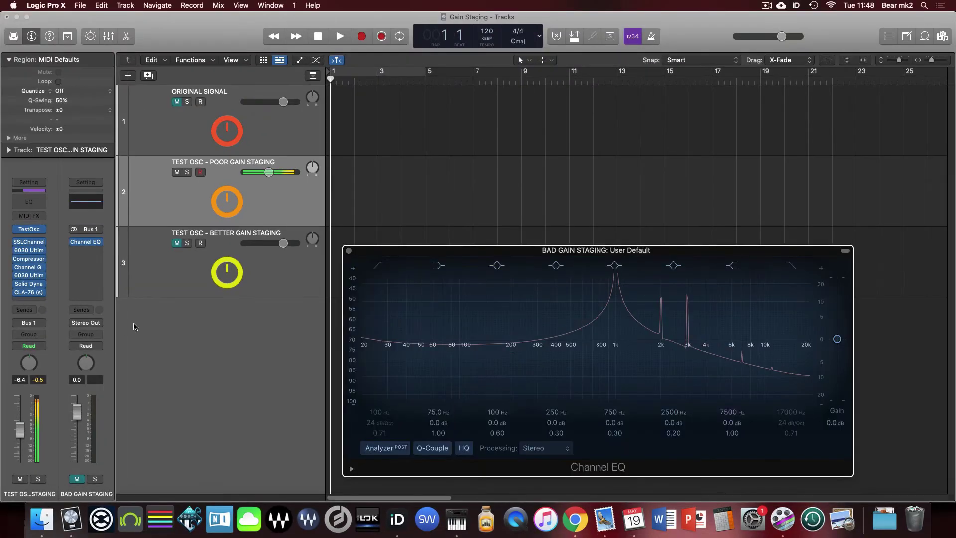
pyautogui.moveTo(578, 249); pyautogui.dragTo(593, 254)
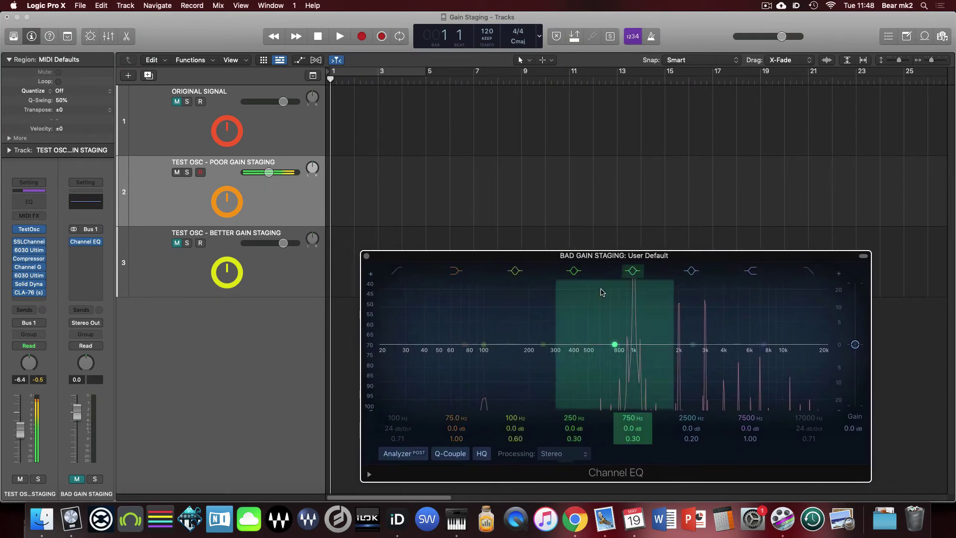
pyautogui.click(188, 144)
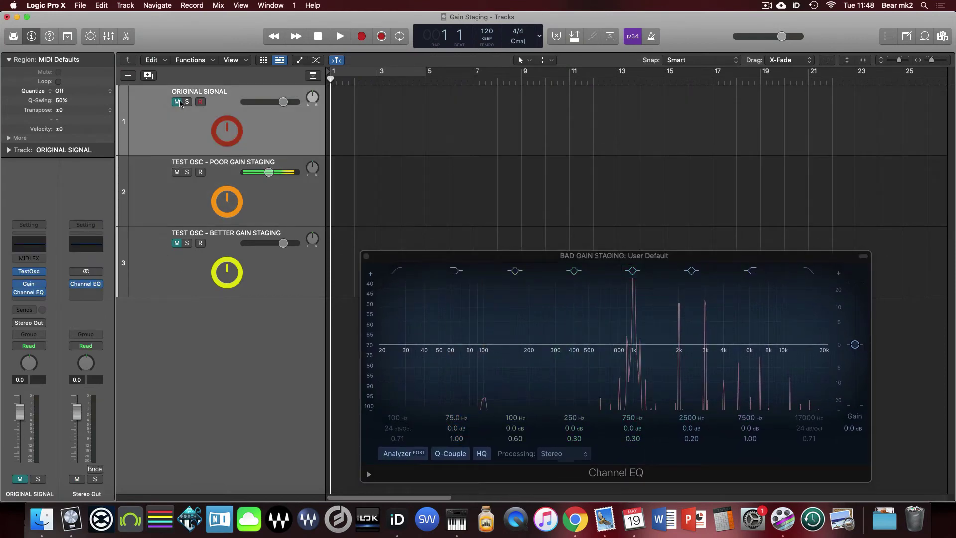
pyautogui.click(29, 292)
pyautogui.moveTo(652, 18); pyautogui.dragTo(669, 19)
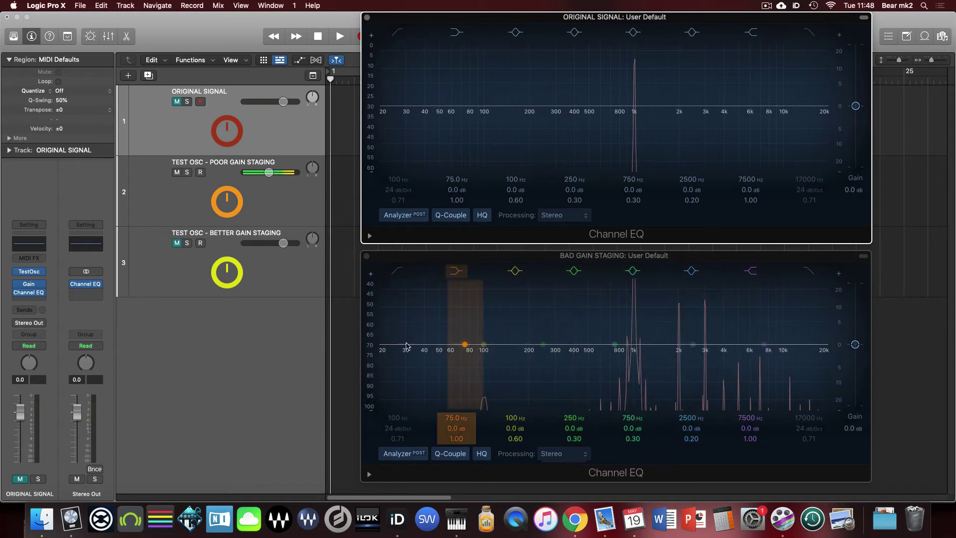
# - Set the lower analyzer's range to 0–60 dB, mute Poor Gain Staging, and select Better Gain Staging
pyautogui.moveTo(374, 301); pyautogui.dragTo(370, 387)
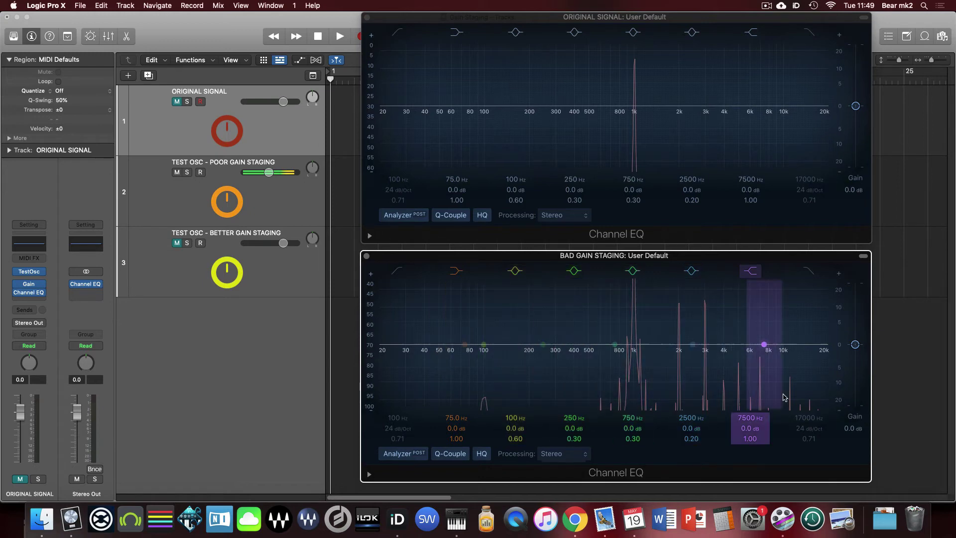
pyautogui.moveTo(369, 323); pyautogui.dragTo(368, 355)
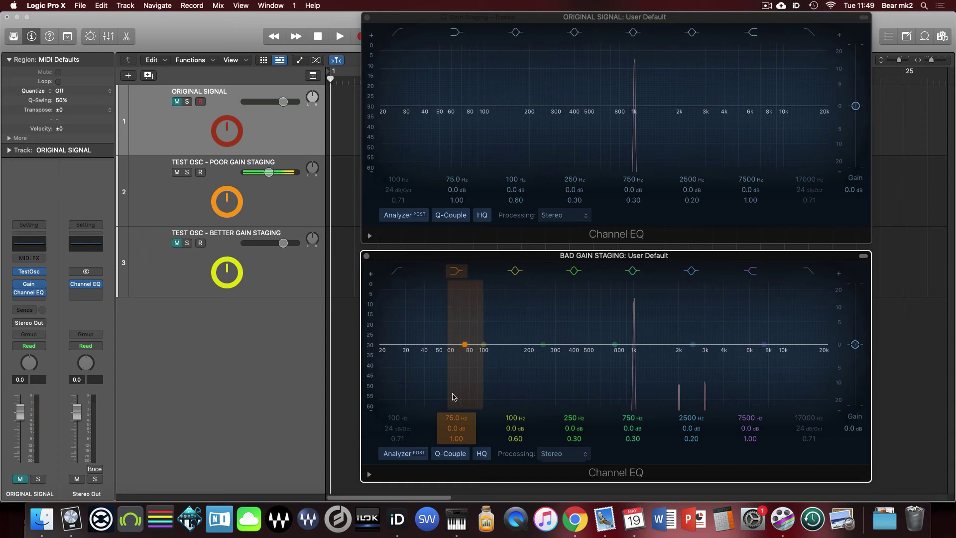
pyautogui.moveTo(369, 312); pyautogui.dragTo(369, 358)
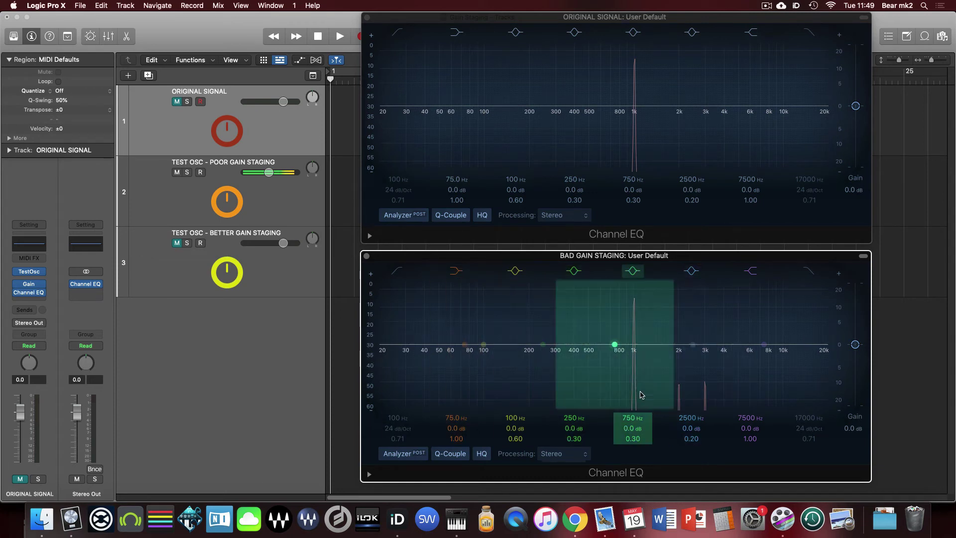
pyautogui.click(177, 172)
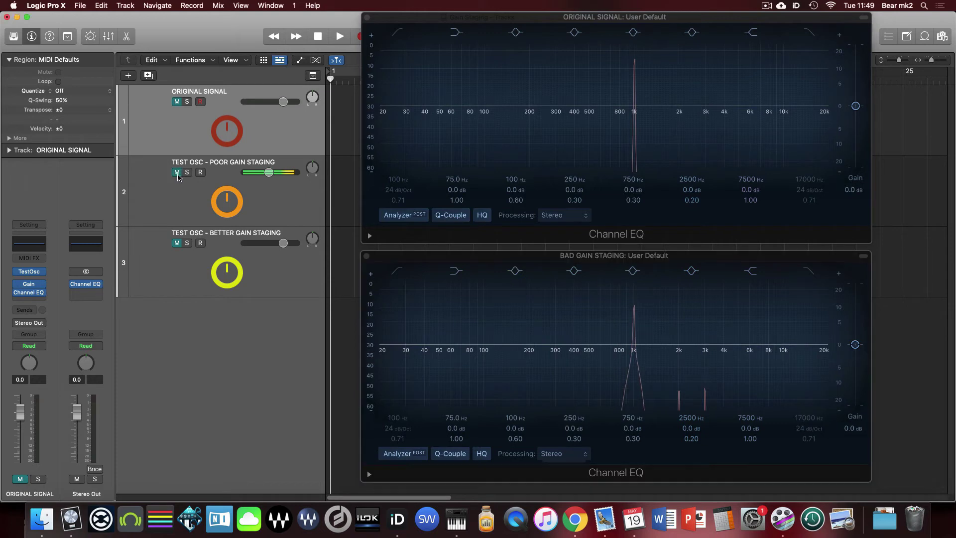
pyautogui.click(155, 264)
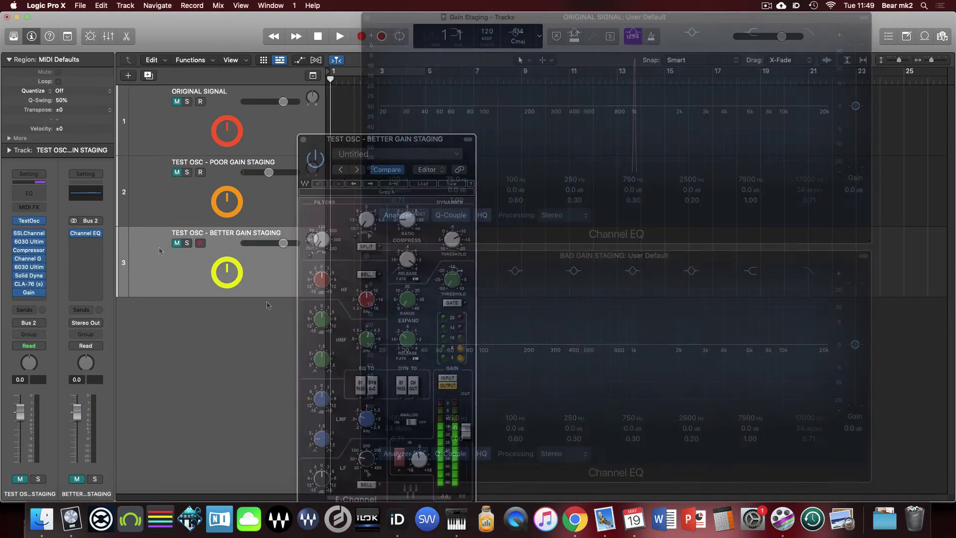
# - Bring the SSL channel window into view, switch its meter from input to output, and close it
pyautogui.moveTo(389, 139); pyautogui.dragTo(433, 74)
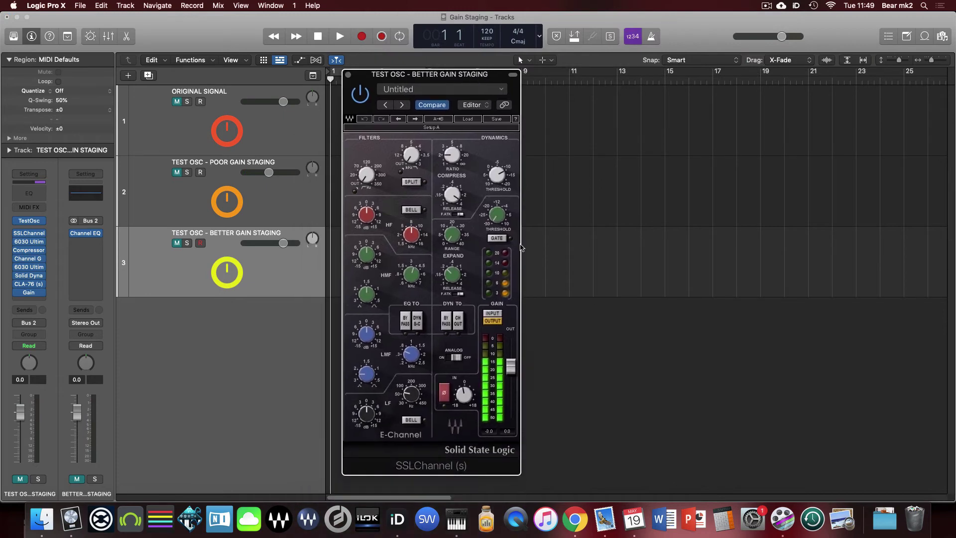
pyautogui.click(487, 313)
pyautogui.click(491, 321)
pyautogui.click(348, 75)
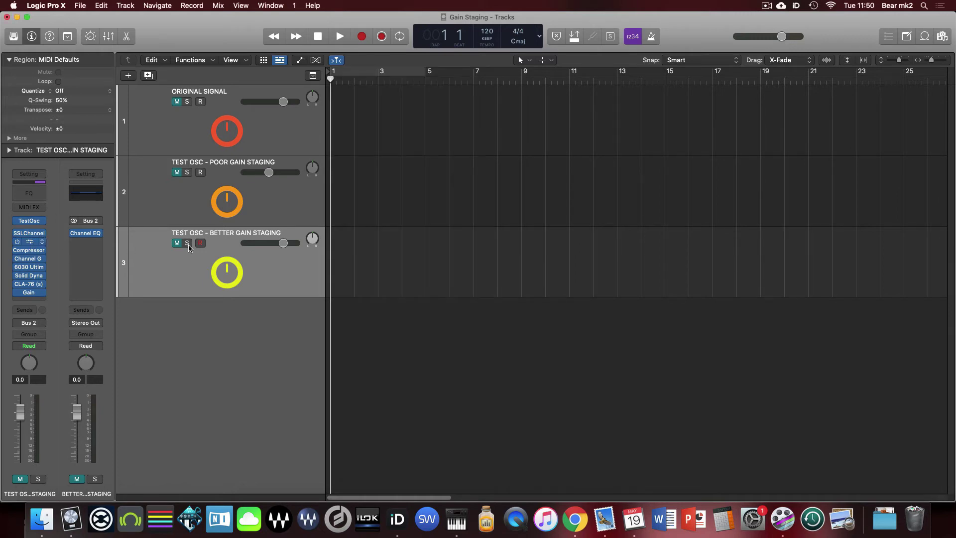
# - Open and close the 6030 Ultimate Comp, Compressor, Channel G and second 6030 plug-ins
pyautogui.click(29, 267)
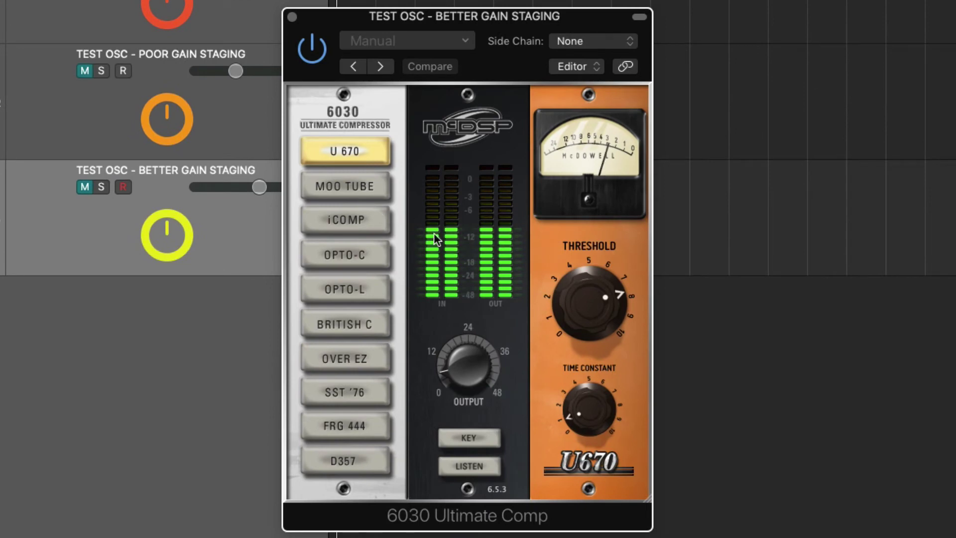
pyautogui.click(292, 18)
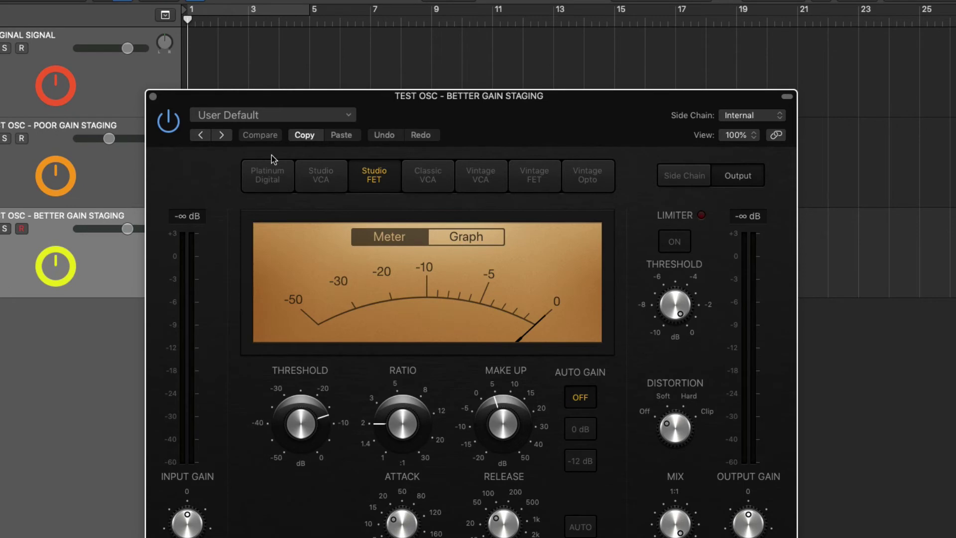
pyautogui.moveTo(354, 98); pyautogui.dragTo(359, 21)
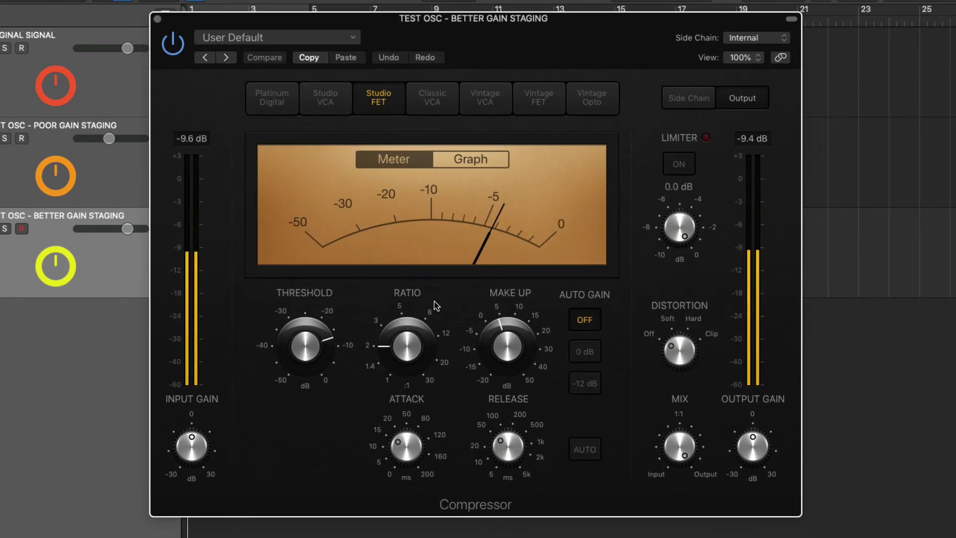
pyautogui.click(157, 19)
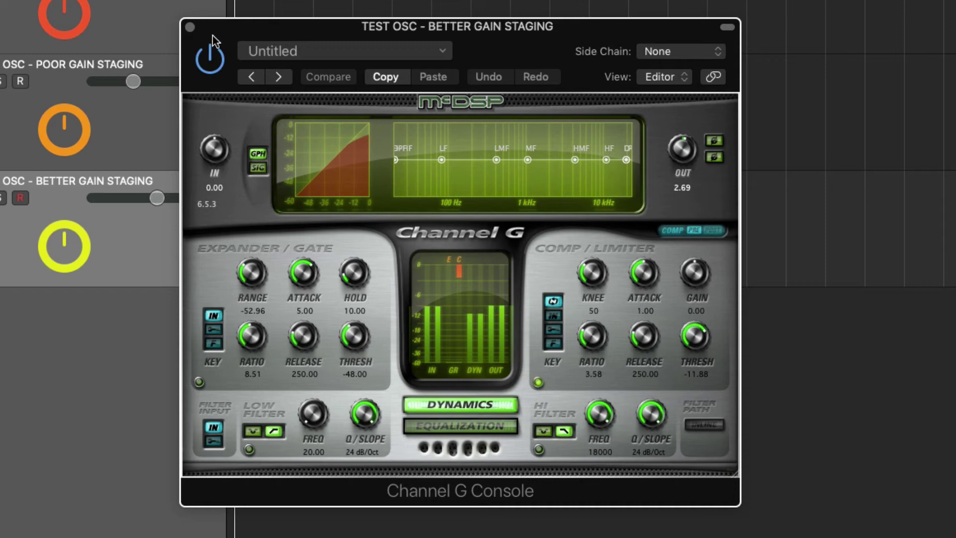
pyautogui.click(190, 28)
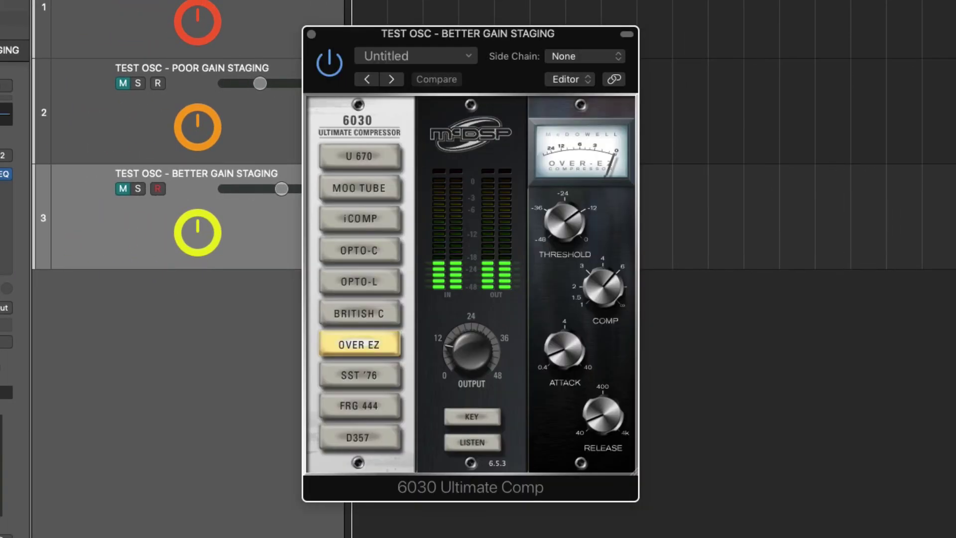
pyautogui.click(311, 34)
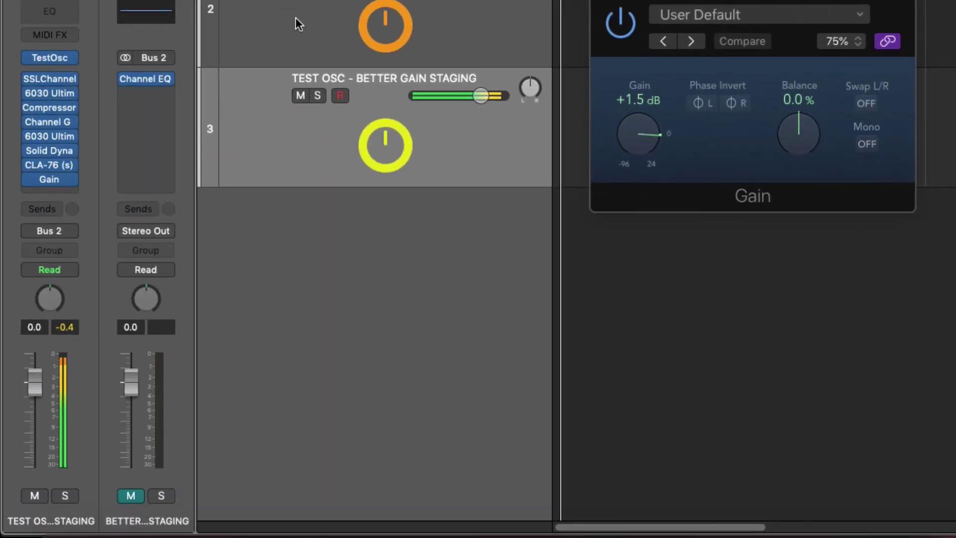
# - Unmute Poor Gain Staging with M, close Better track's Gain plug-in, and open the Bus 2 analyzer EQ
pyautogui.click(296, 20)
pyautogui.press('m')
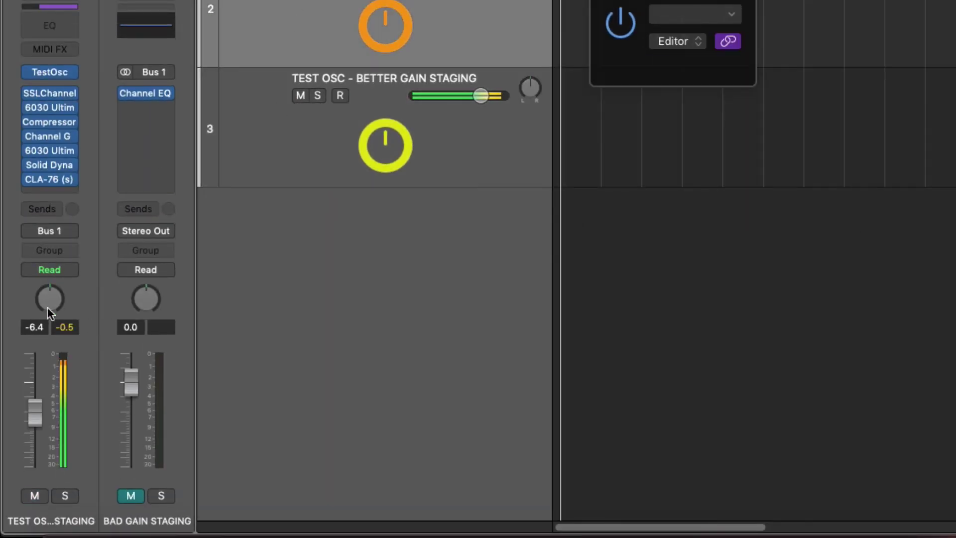
pyautogui.click(293, 179)
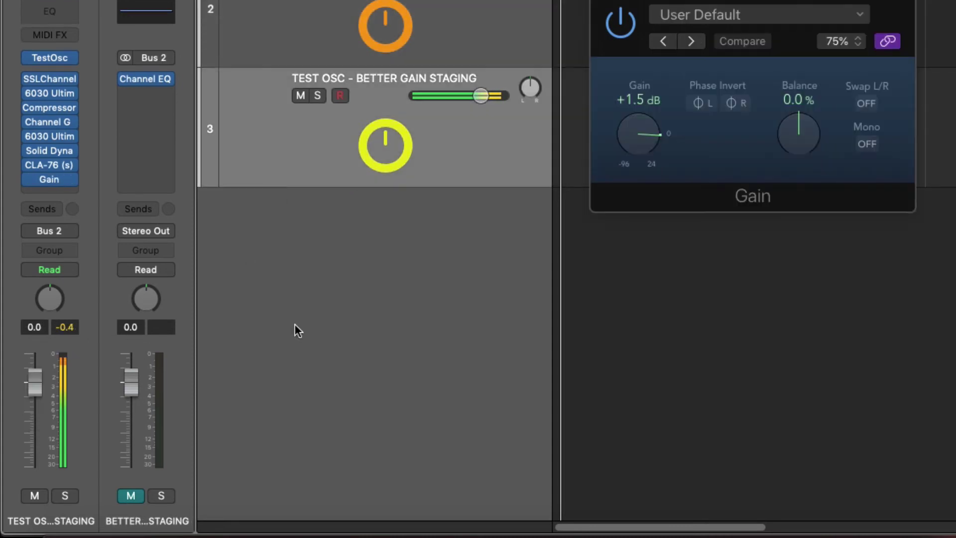
pyautogui.click(604, 5)
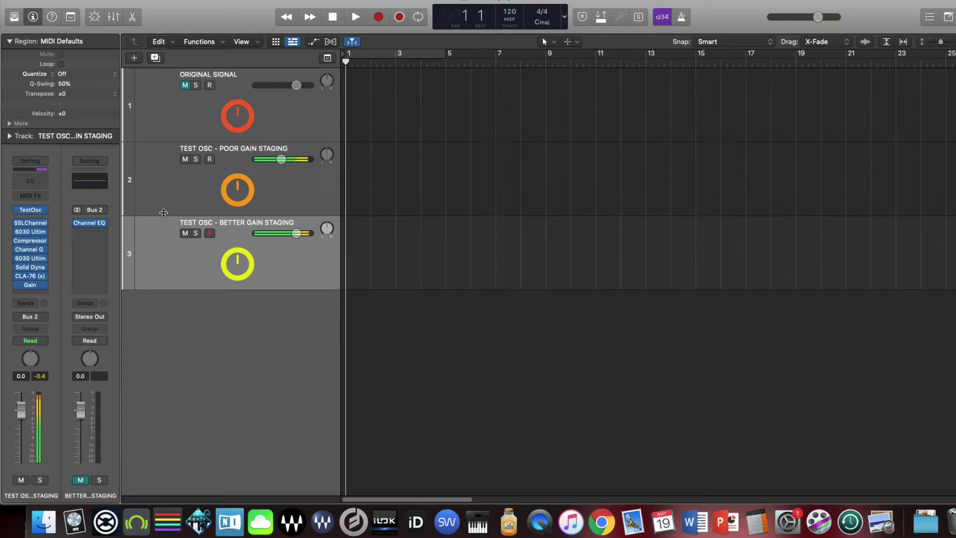
pyautogui.click(84, 236)
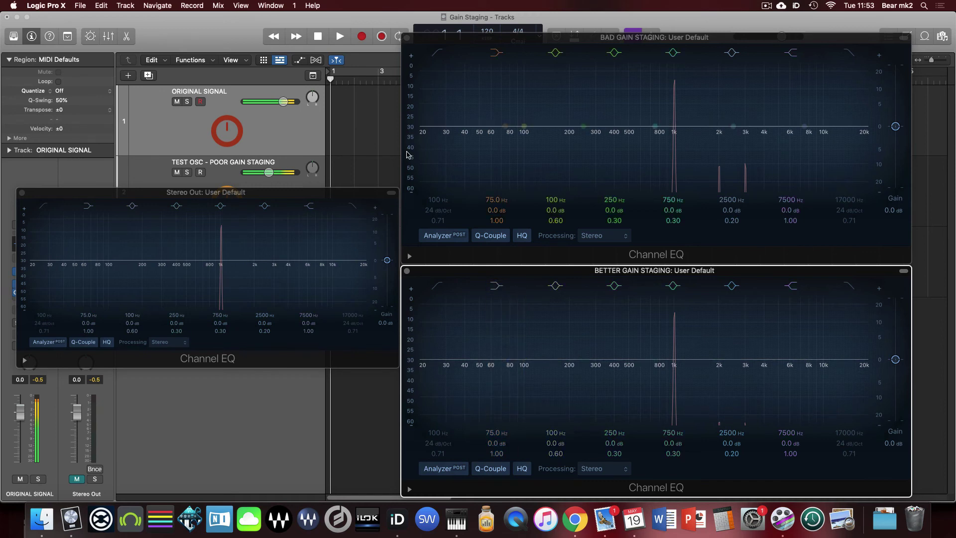
# - Drag the upper and lower analyzer scales to 40–100 dB, then close the Stereo Out Channel EQ
pyautogui.moveTo(410, 159); pyautogui.dragTo(410, 209)
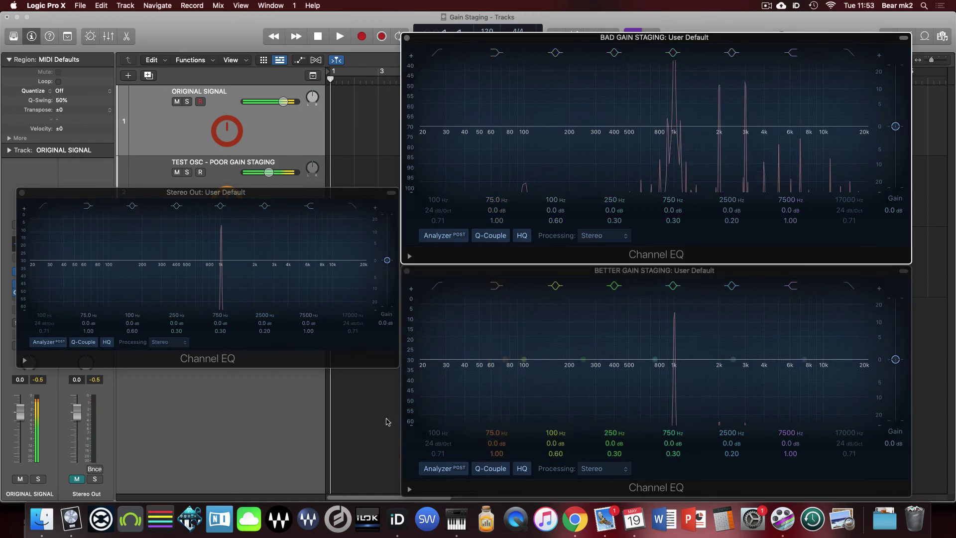
pyautogui.moveTo(410, 371); pyautogui.dragTo(409, 421)
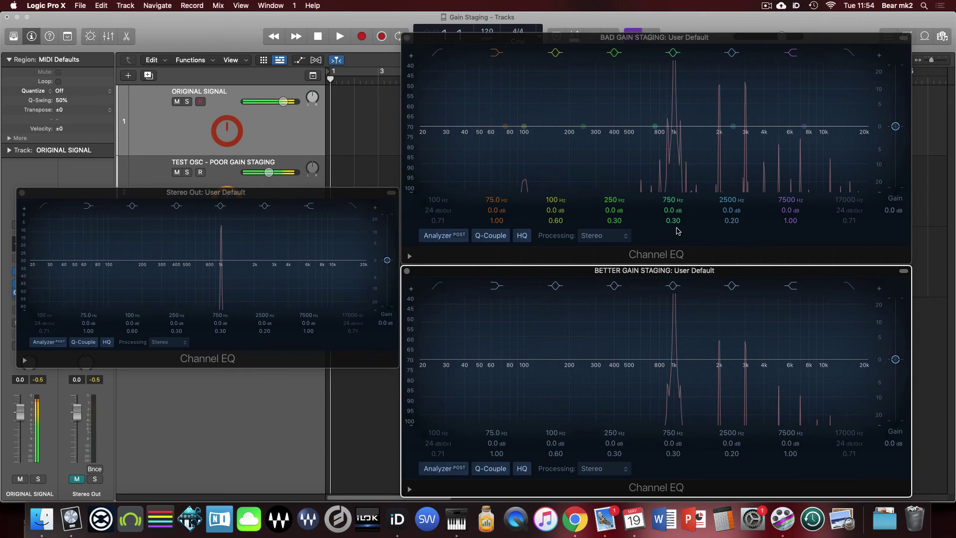
pyautogui.click(22, 192)
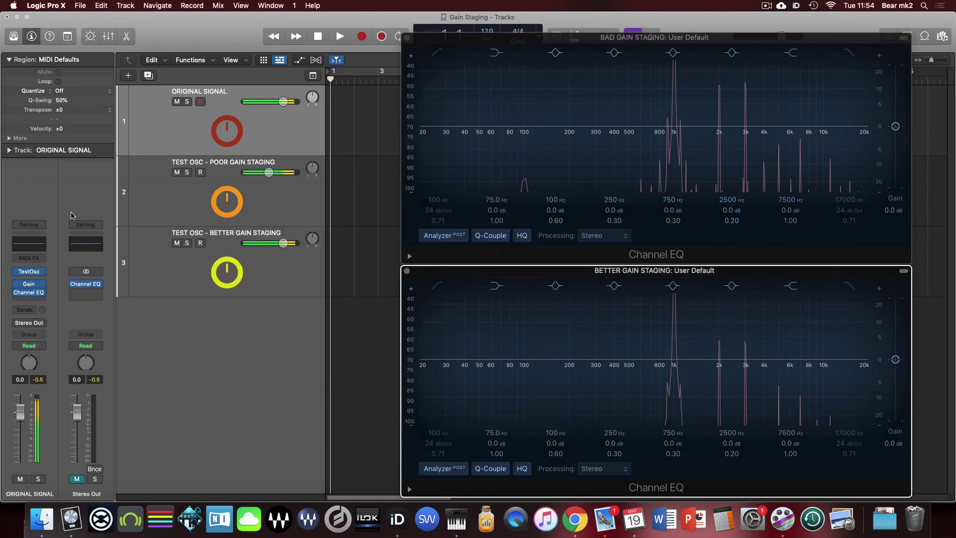
# - Open the full Mixer with the X key command
pyautogui.press('x')
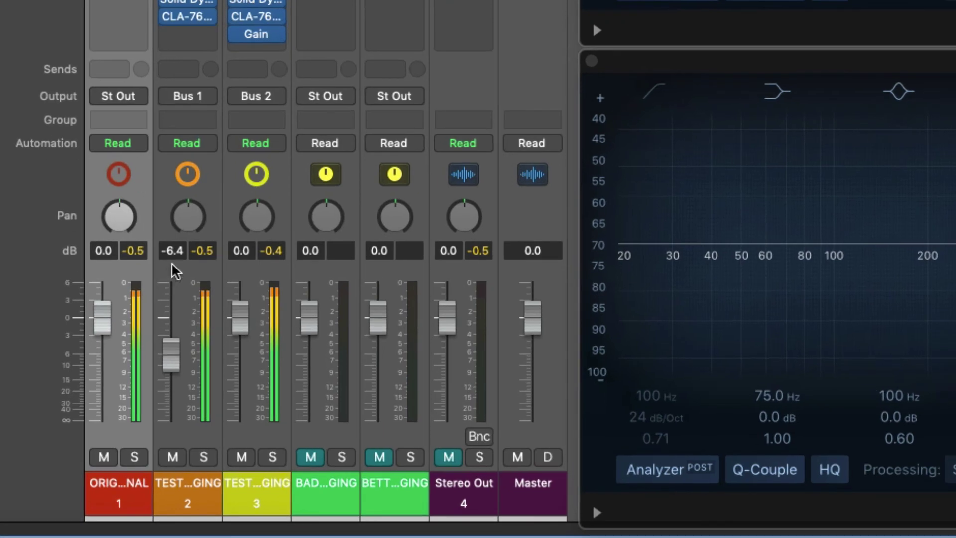